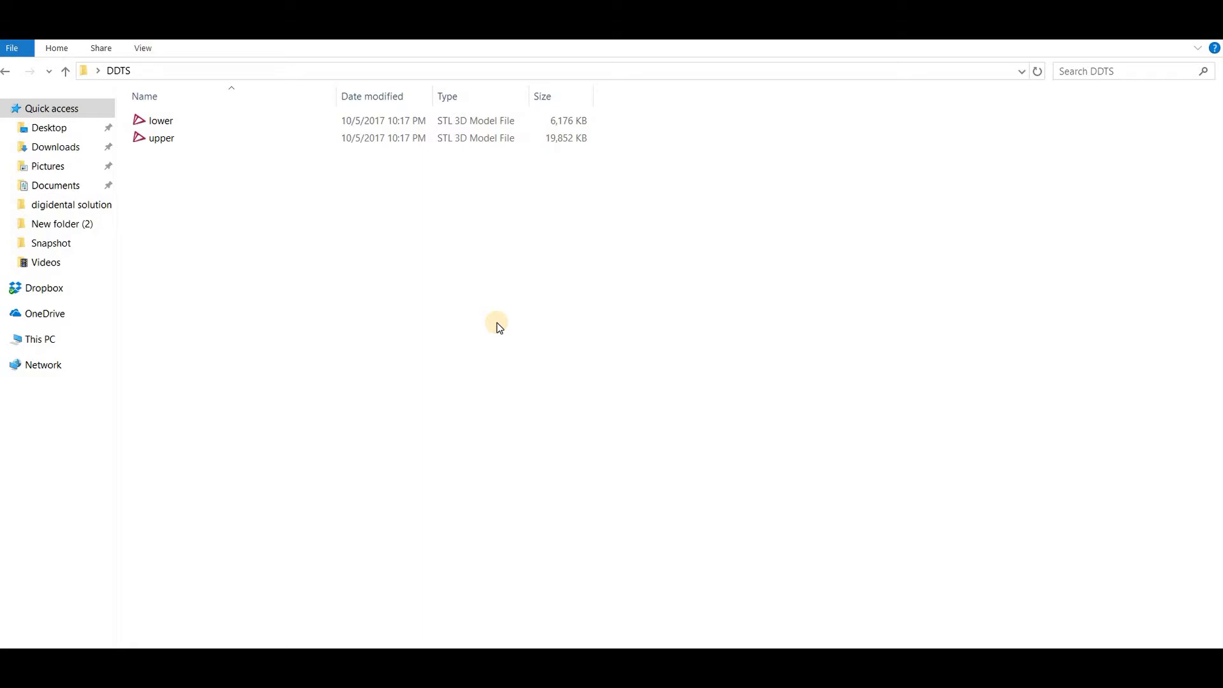
Start a new order with an anatomy crown on tooth 11 in Zenostar Zr Translucent light, entering the patient's last name
click(168, 140)
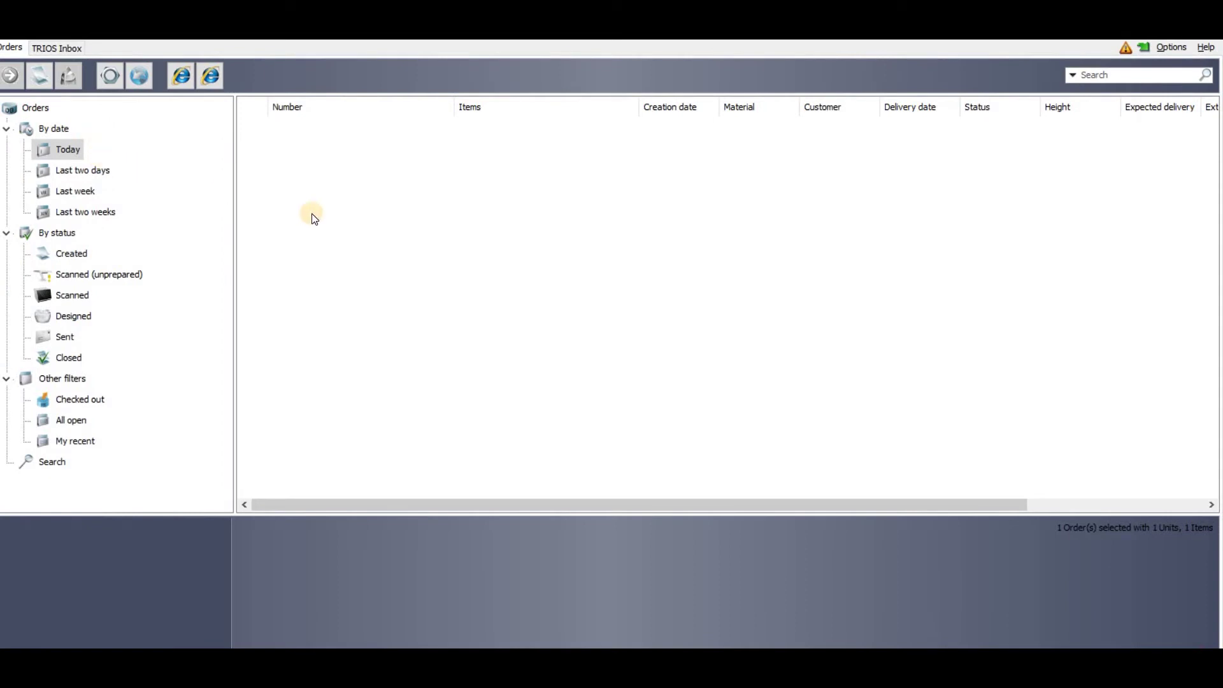
click(45, 76)
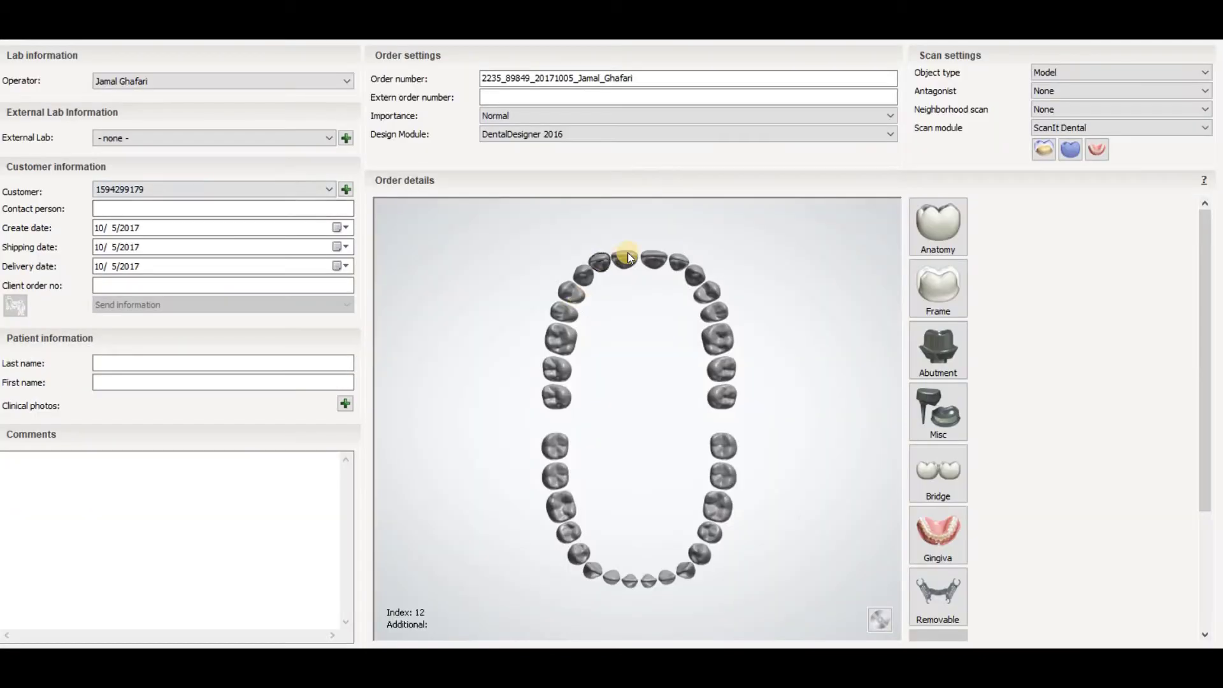
click(626, 258)
click(950, 215)
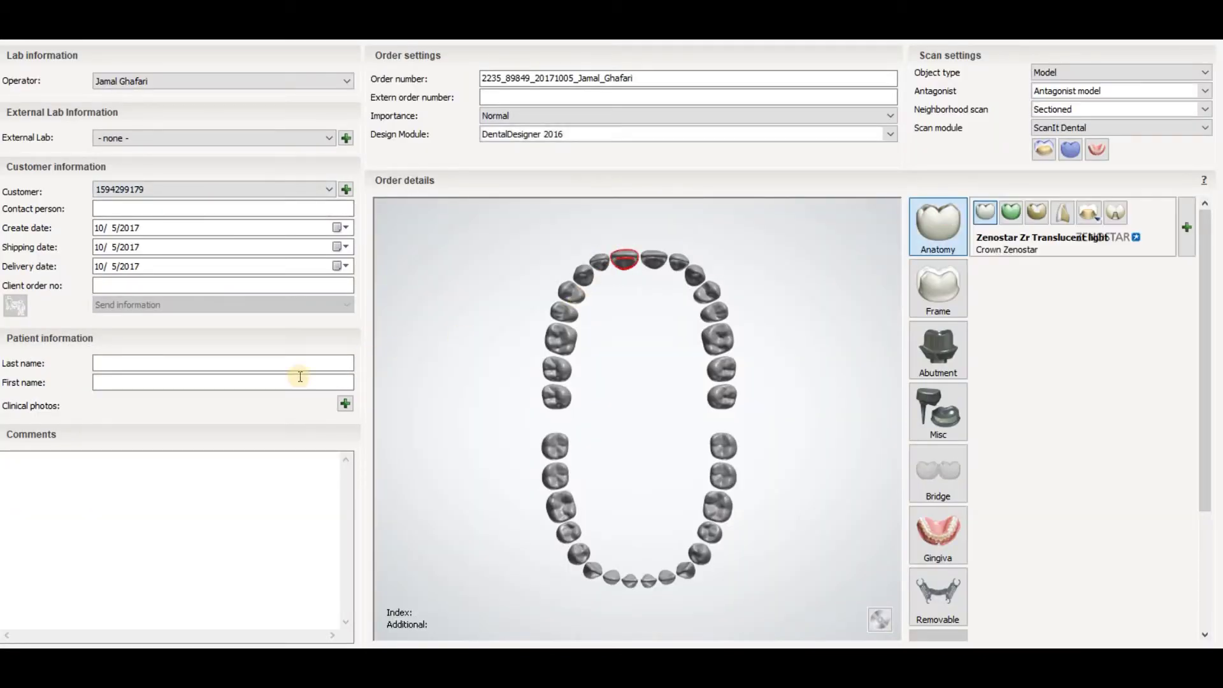
click(184, 363)
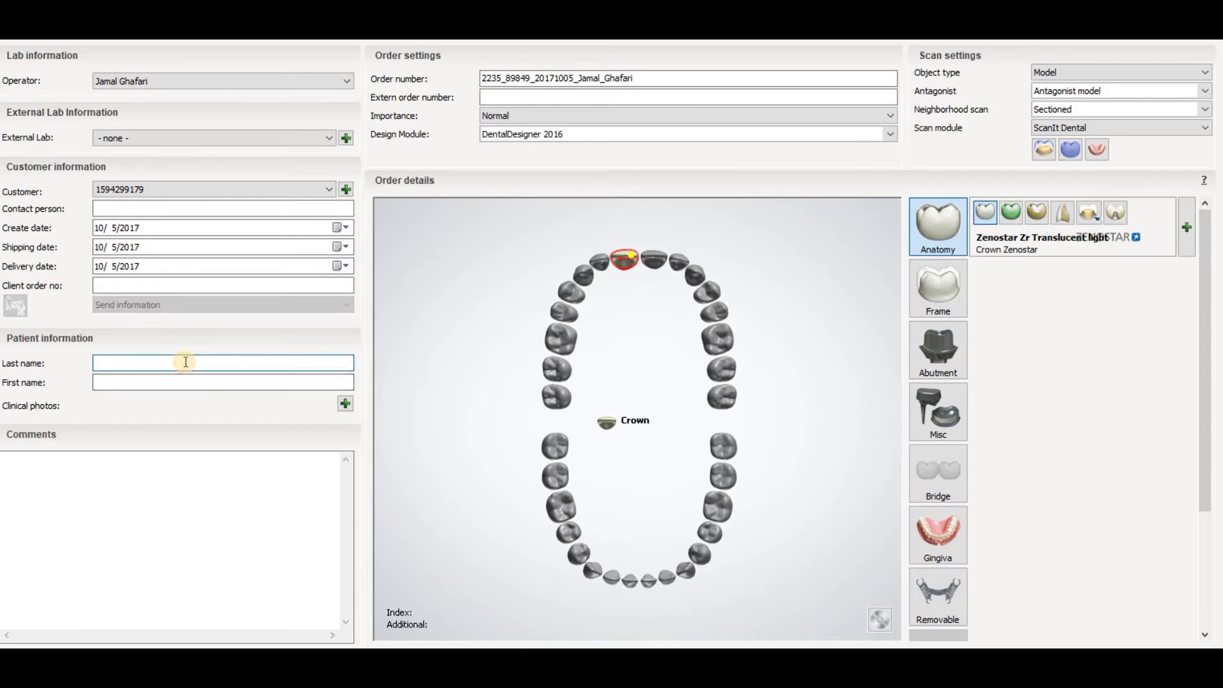
text(dd)
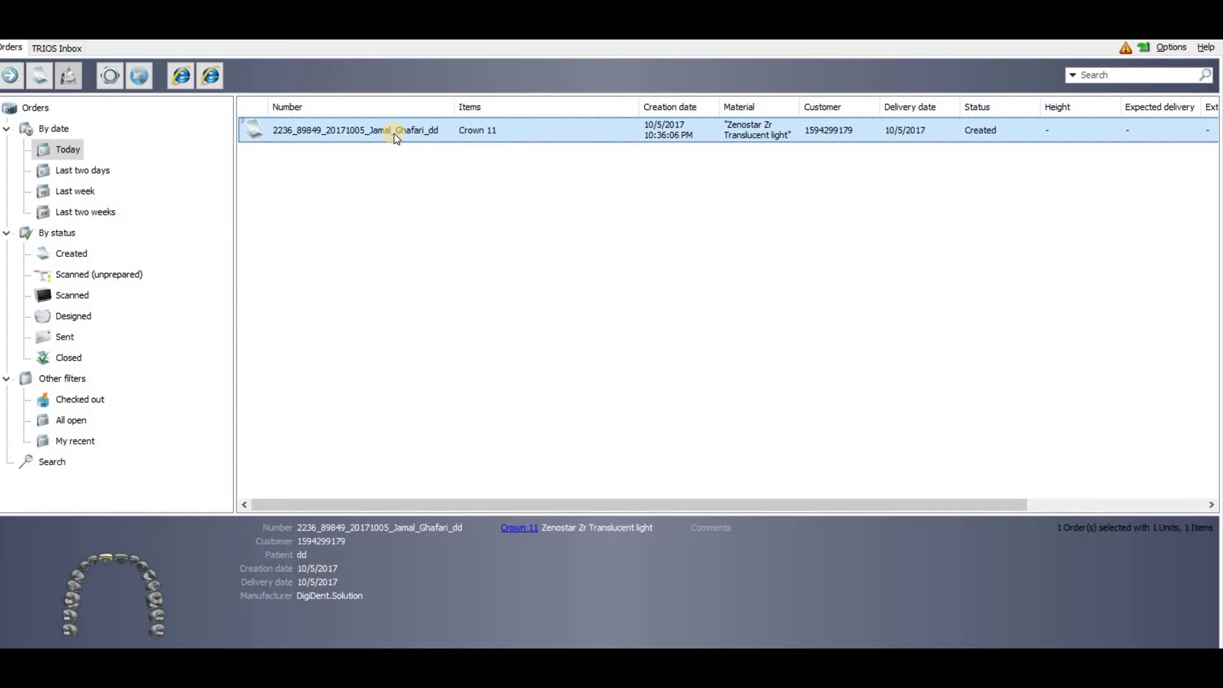
Import the upper STL from the DDTS folder as the order's preparation scan
right_click(372, 129)
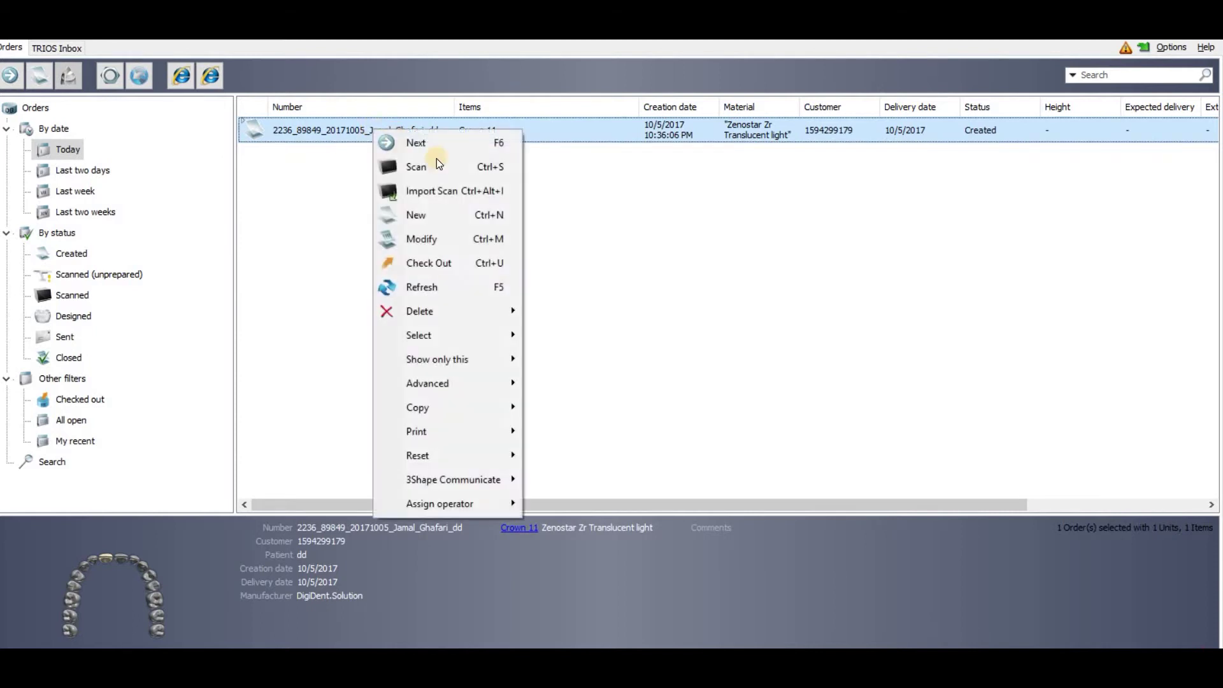
click(439, 193)
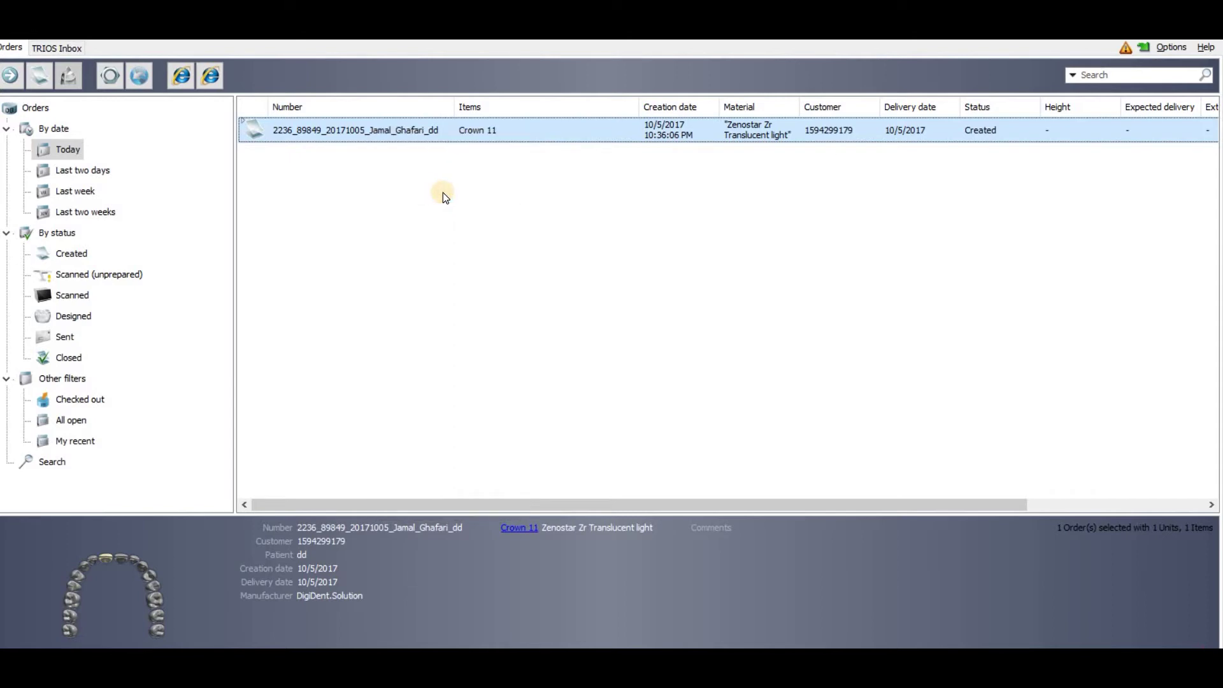
drag(748, 243, 755, 326)
double_click(483, 330)
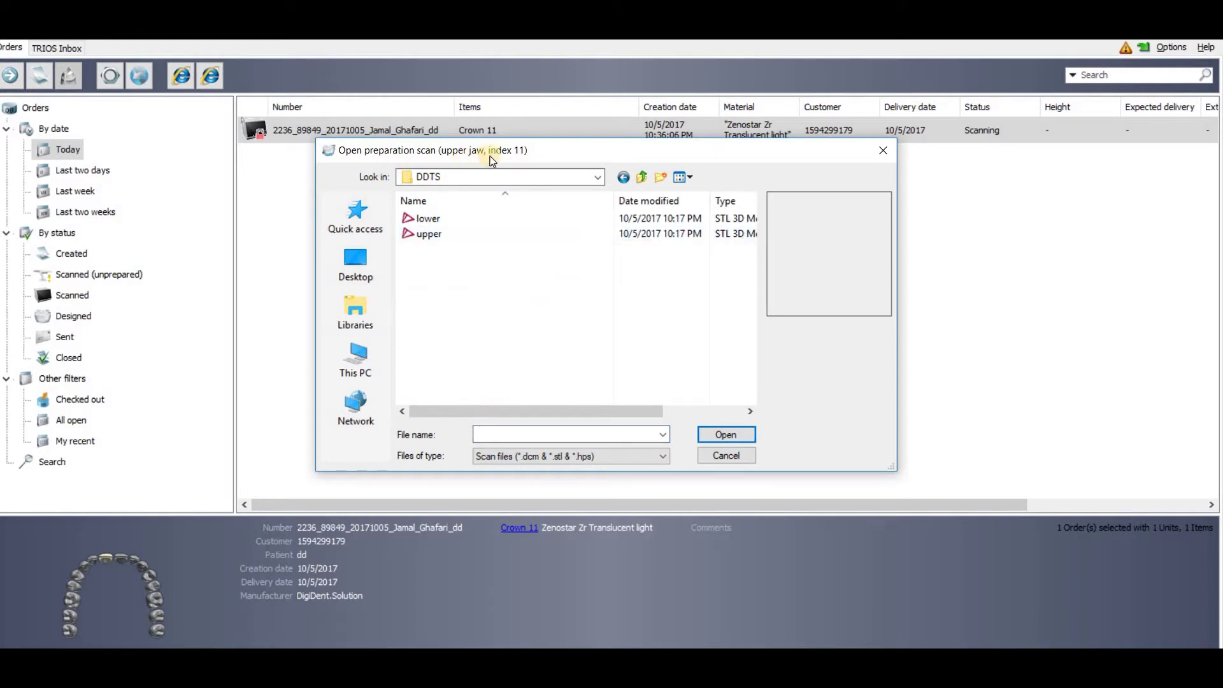
click(429, 233)
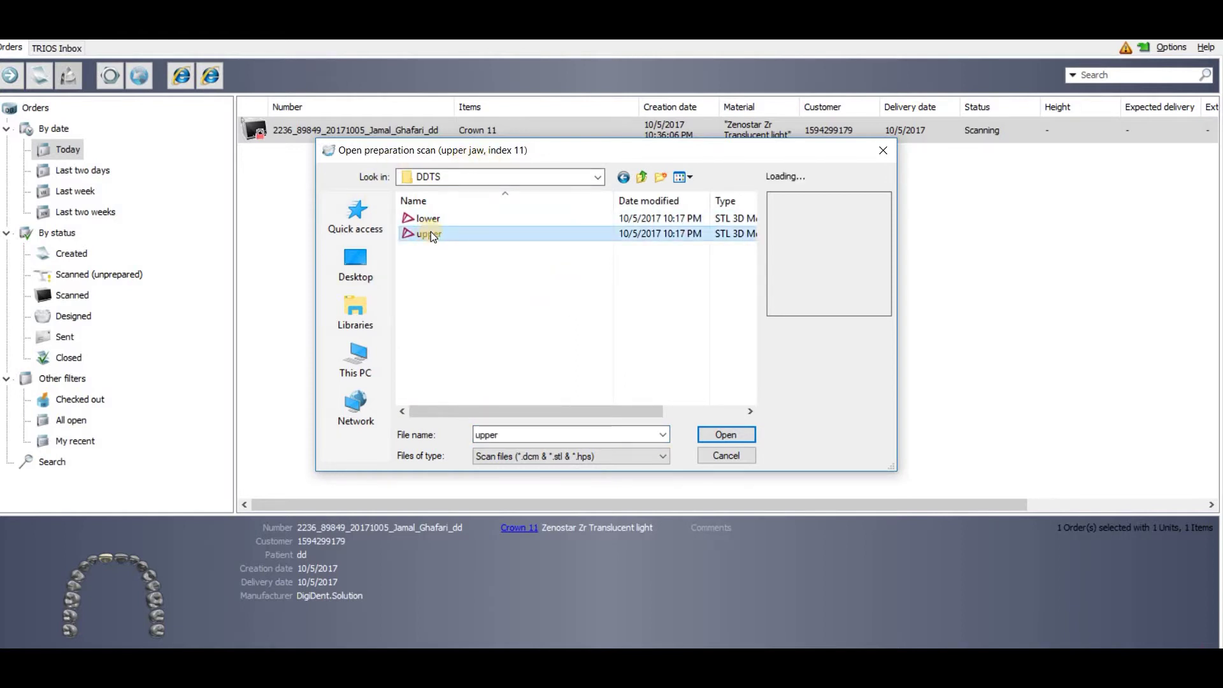
click(731, 434)
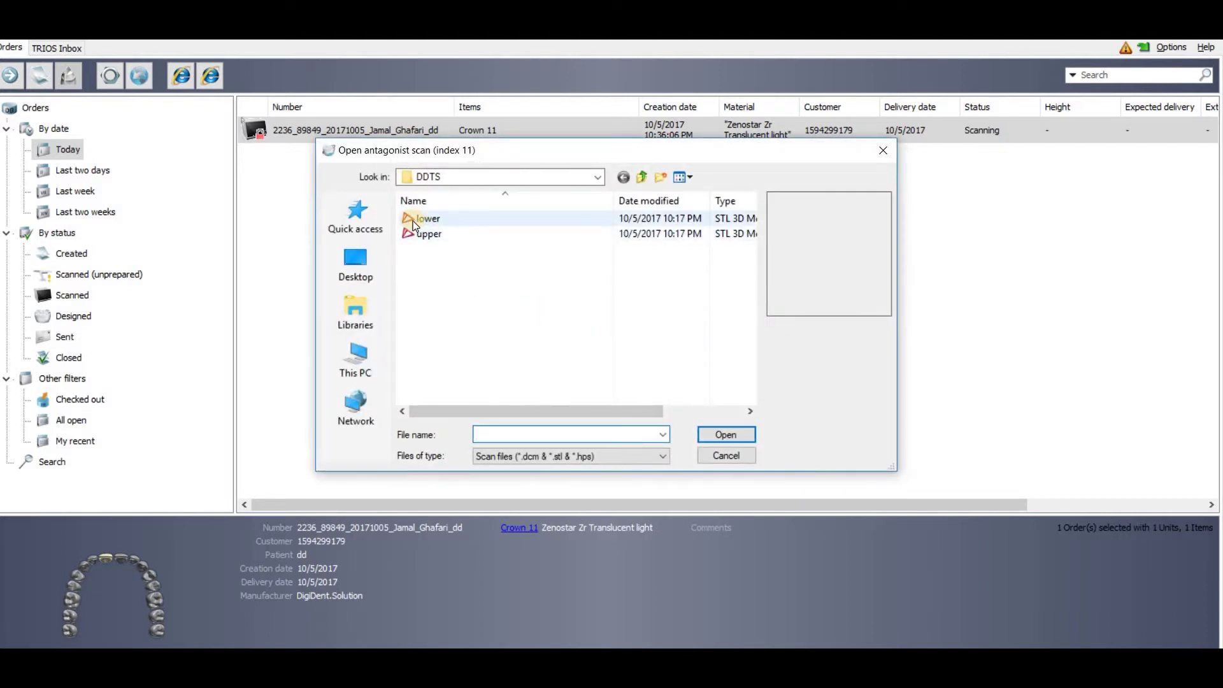
Load the lower STL as the antagonist scan
click(442, 219)
click(448, 220)
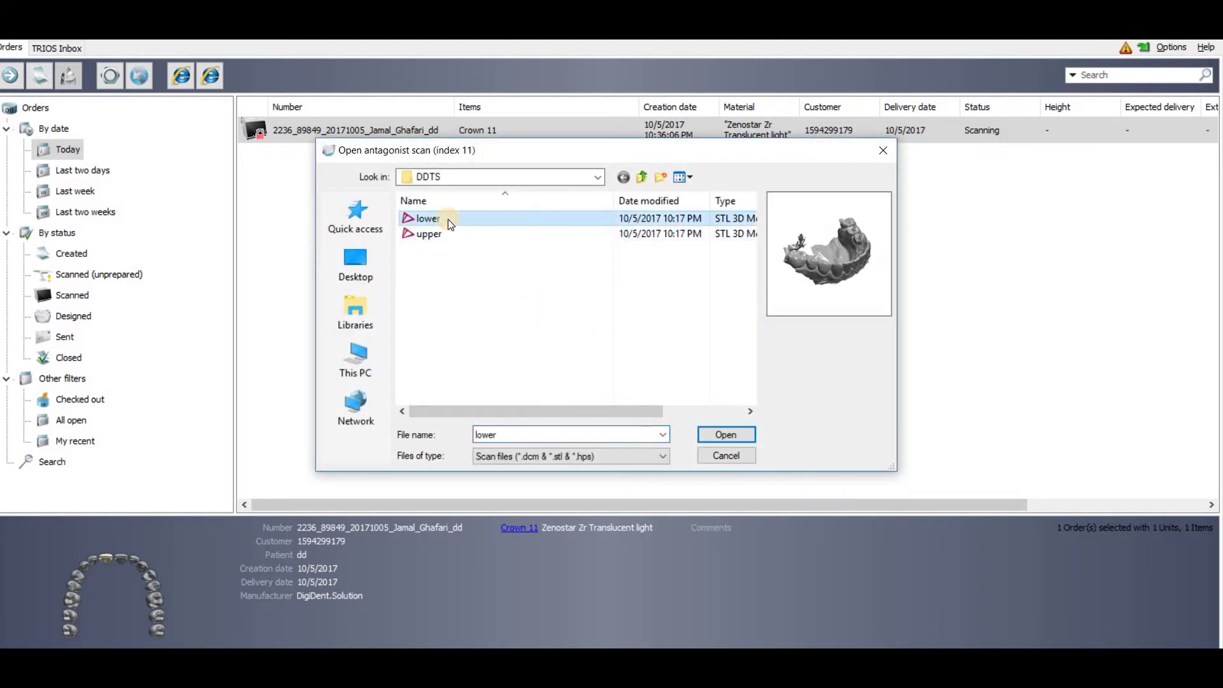
click(723, 434)
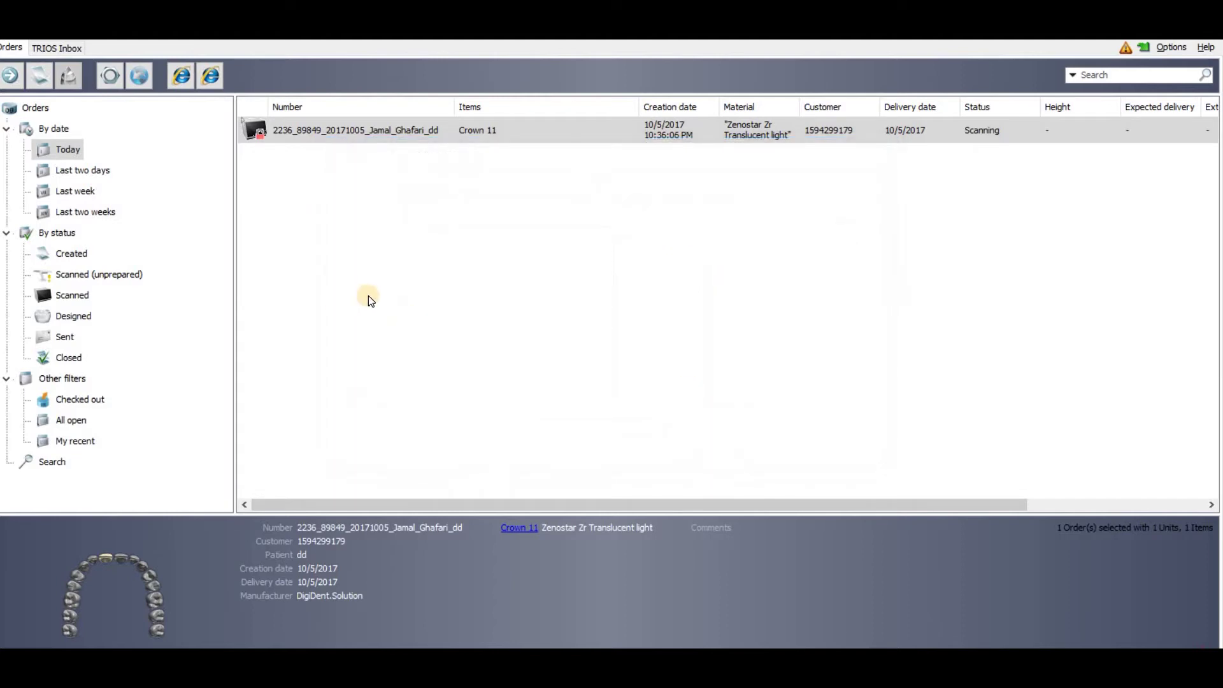
click(357, 165)
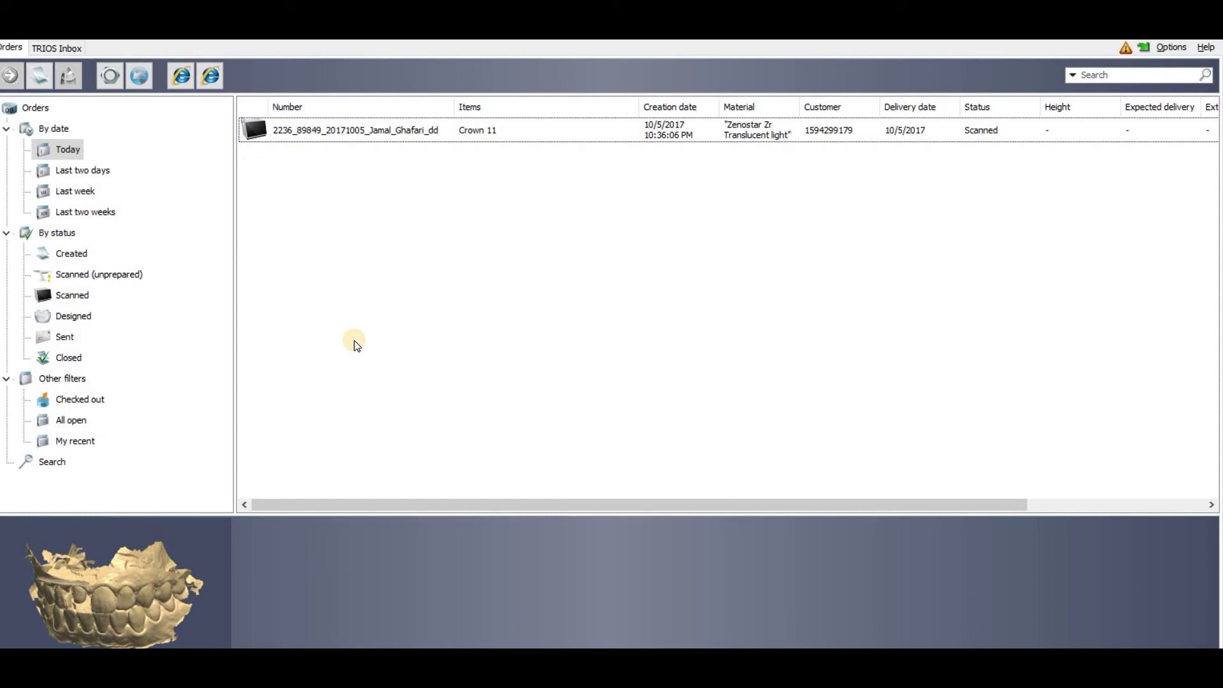
Export the order's scan through Advanced > Export Scan as DCM 'Upper PreparationScan' into DDTS
click(319, 133)
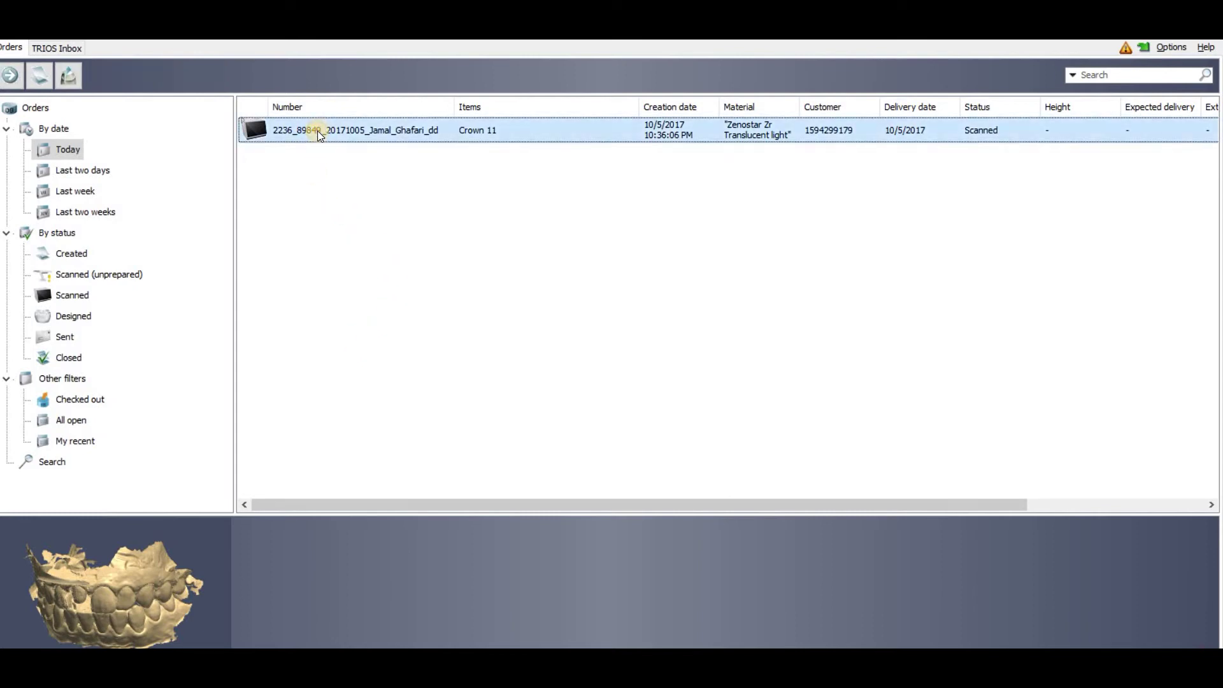
right_click(319, 134)
mouse_move(409, 417)
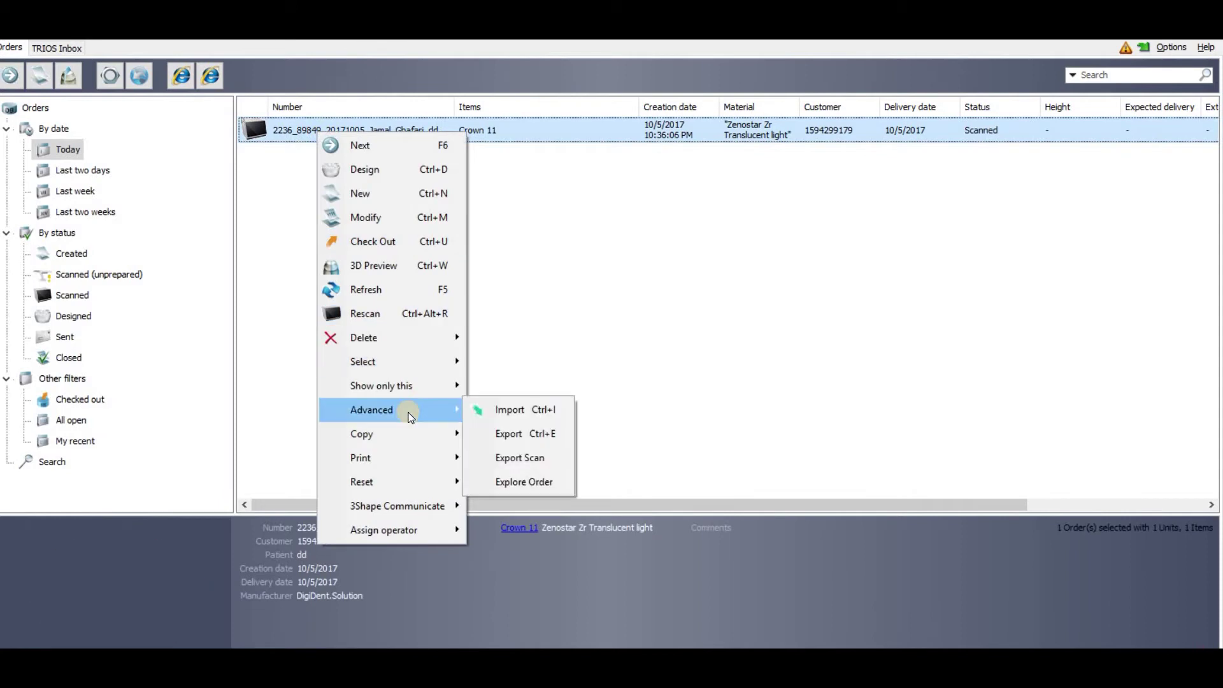
click(516, 460)
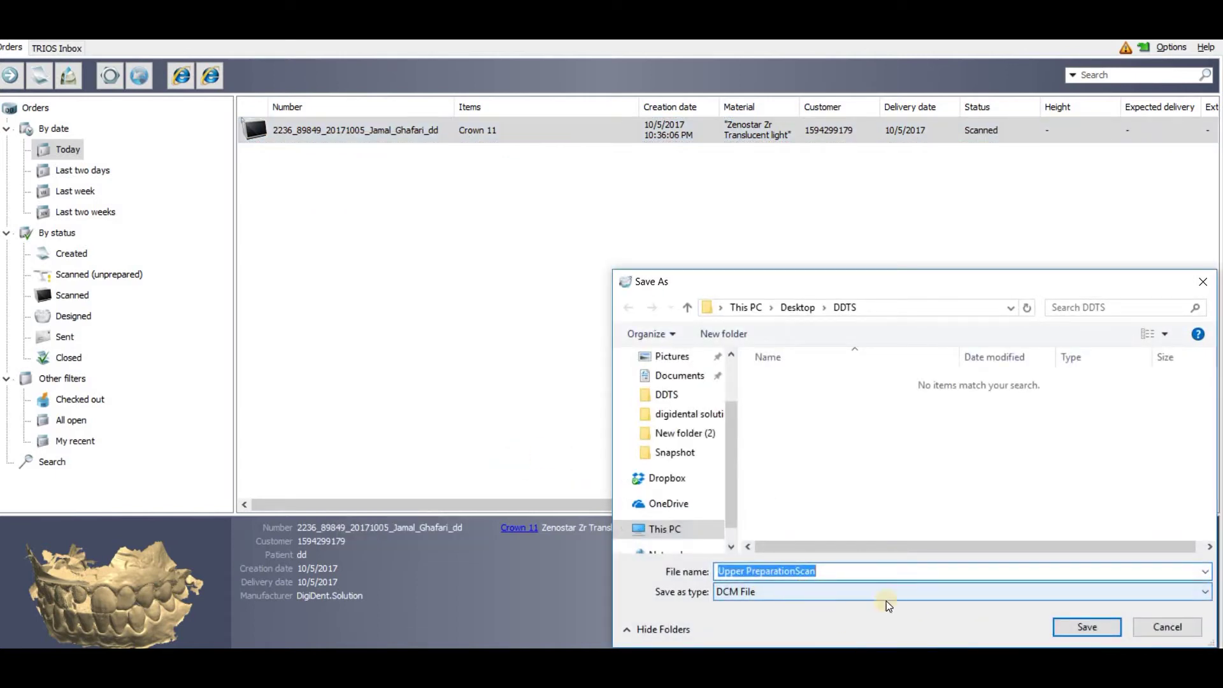
click(1075, 626)
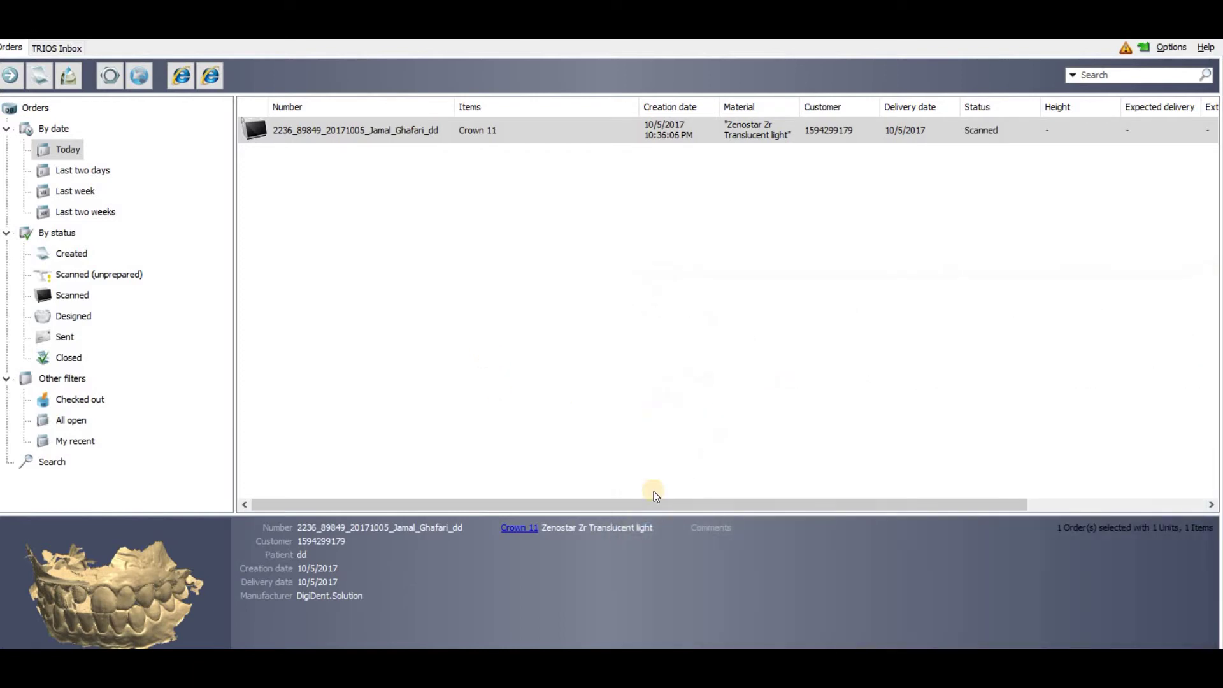
click(656, 495)
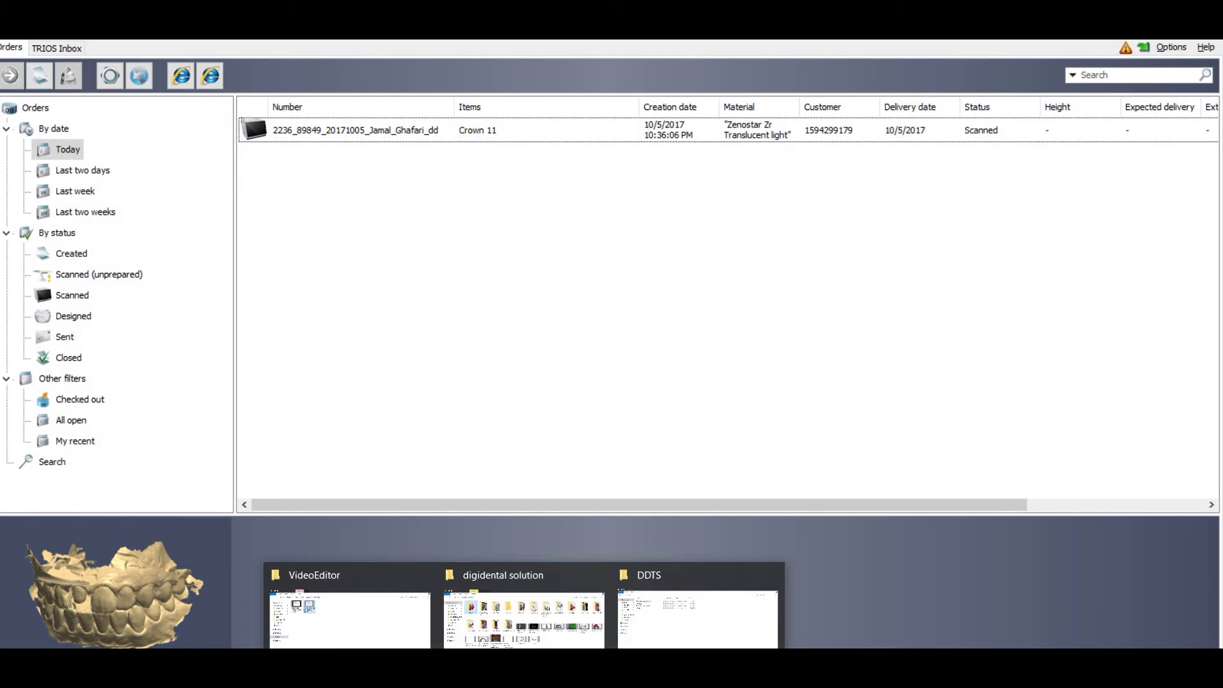
View the DDTS folder holding both exported DCM scans, then return to the orders list
click(696, 608)
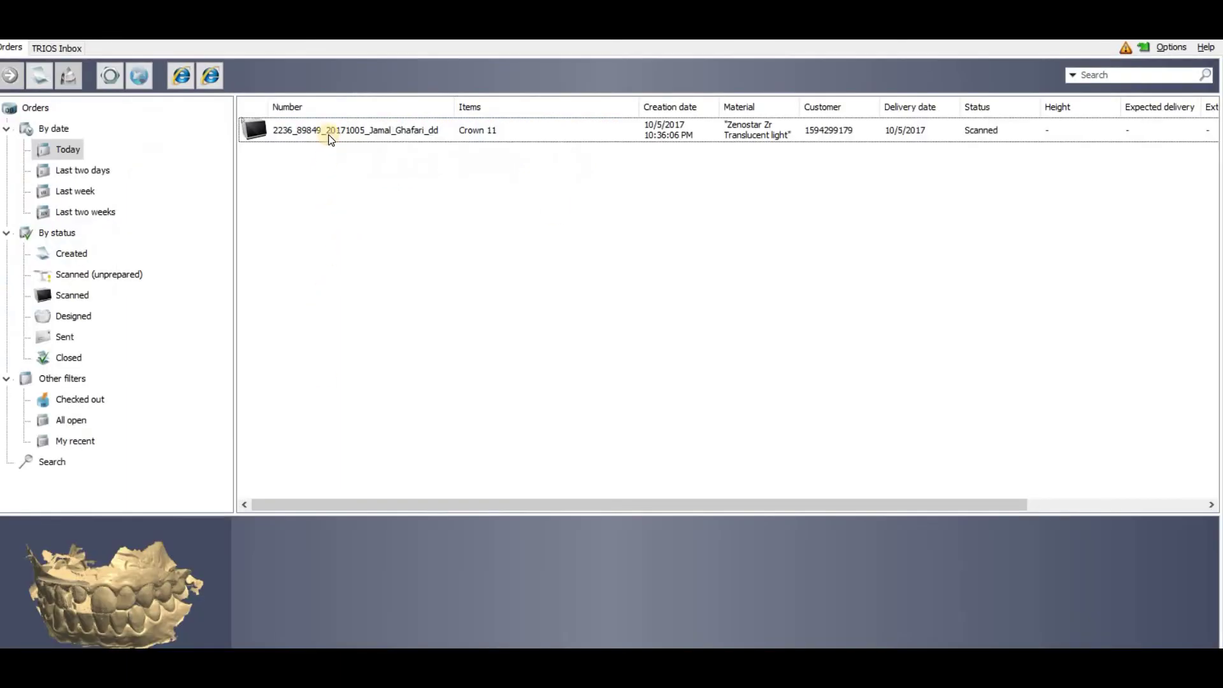
click(328, 131)
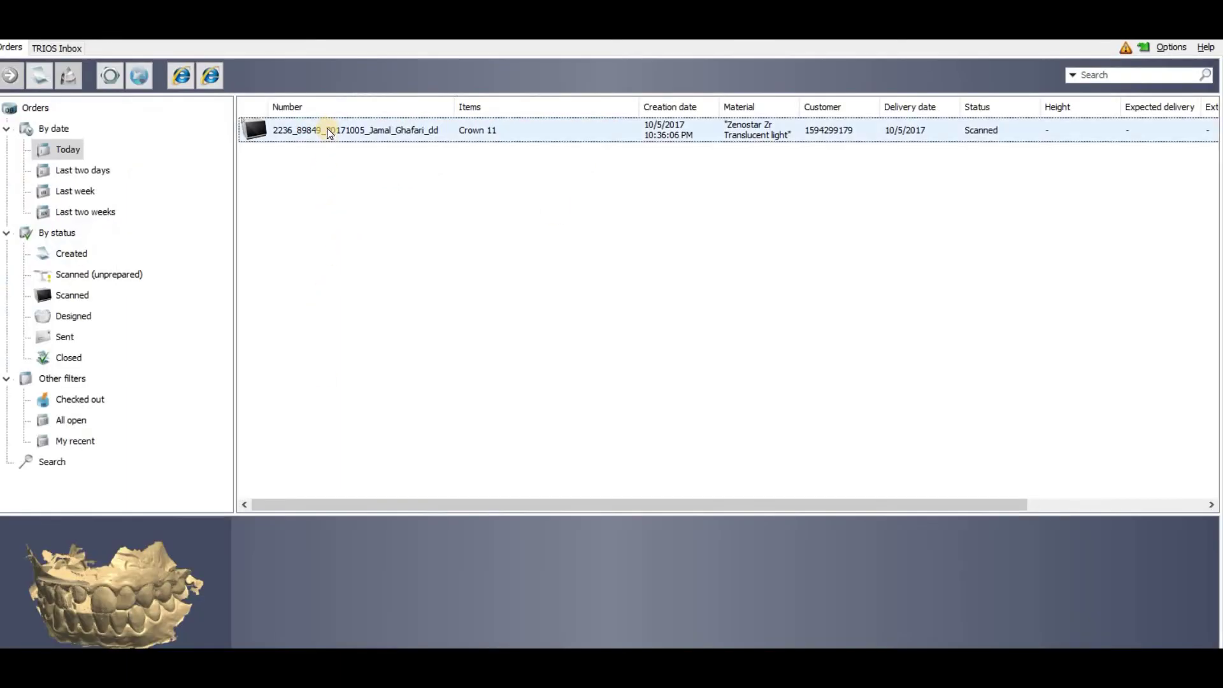
Open the scanned order's folder under C:\3shape via Advanced > Explore Order
right_click(328, 132)
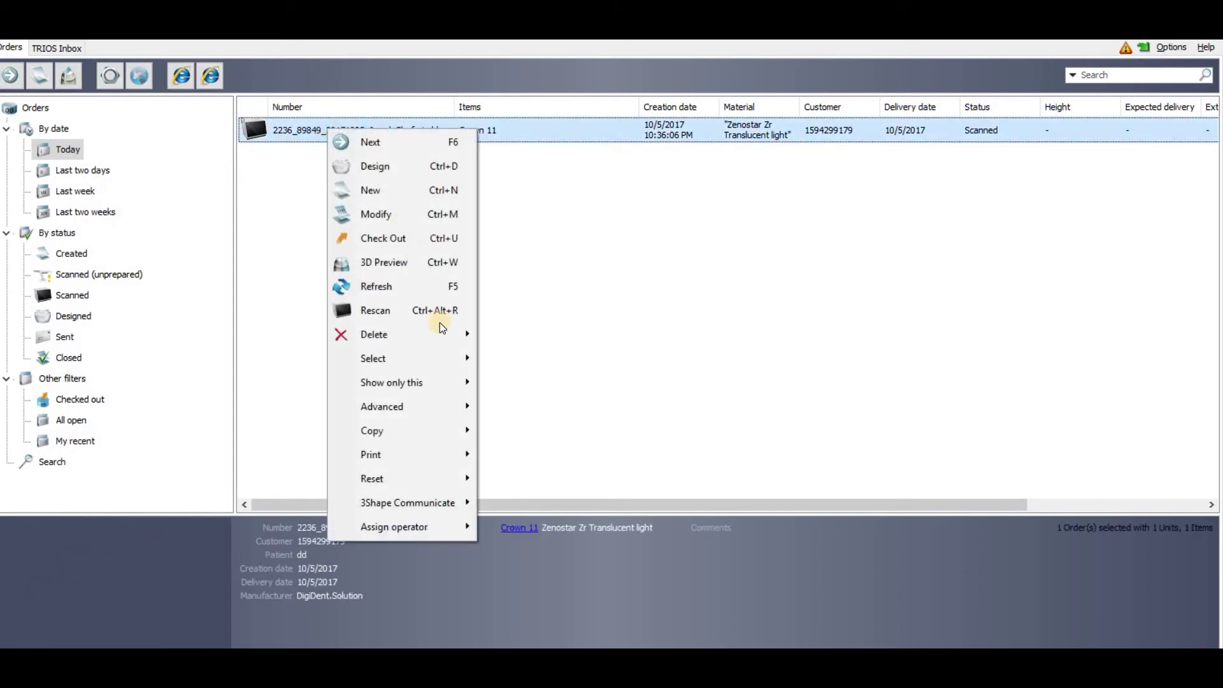
mouse_move(419, 404)
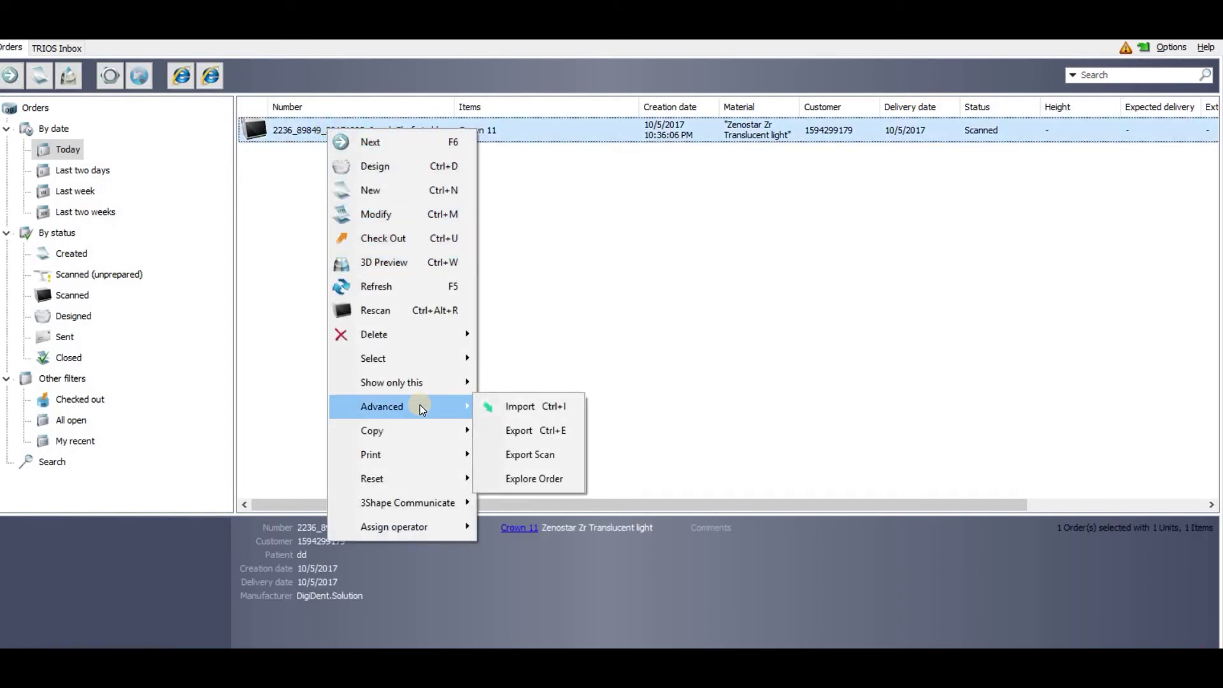
click(540, 480)
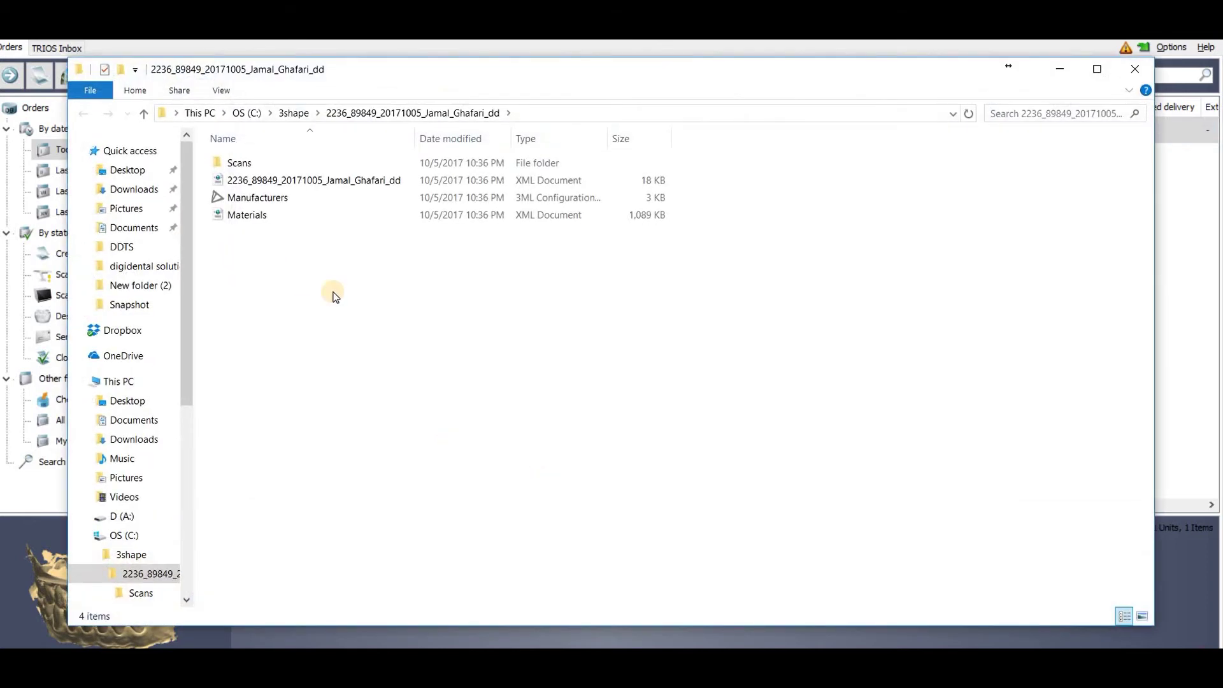
Check Scans\Upper for PreparationScan and Scans\Lower for AntagonistScan, then close the window
double_click(265, 164)
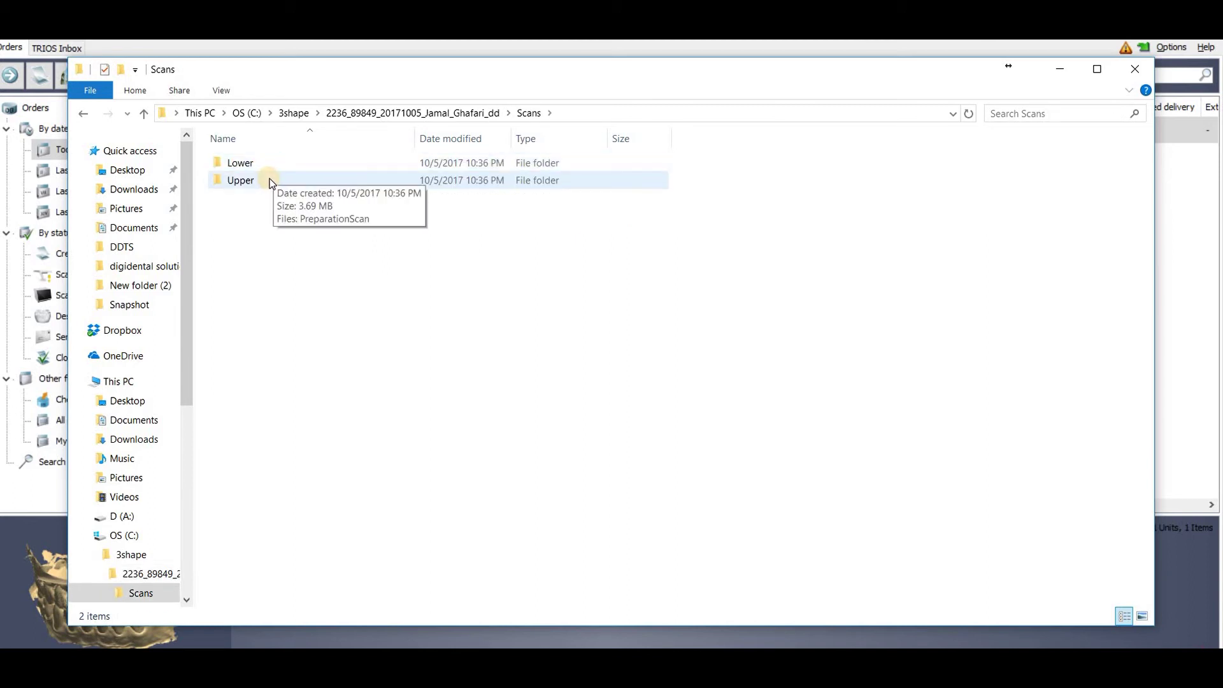
double_click(270, 180)
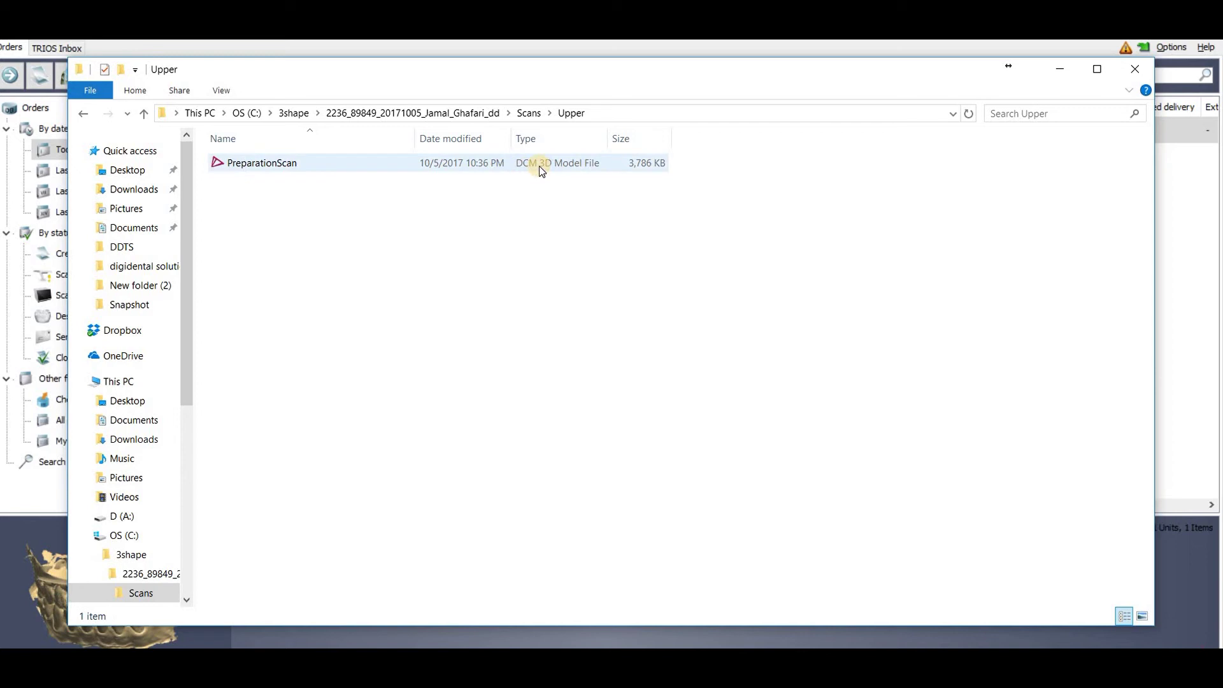
click(528, 112)
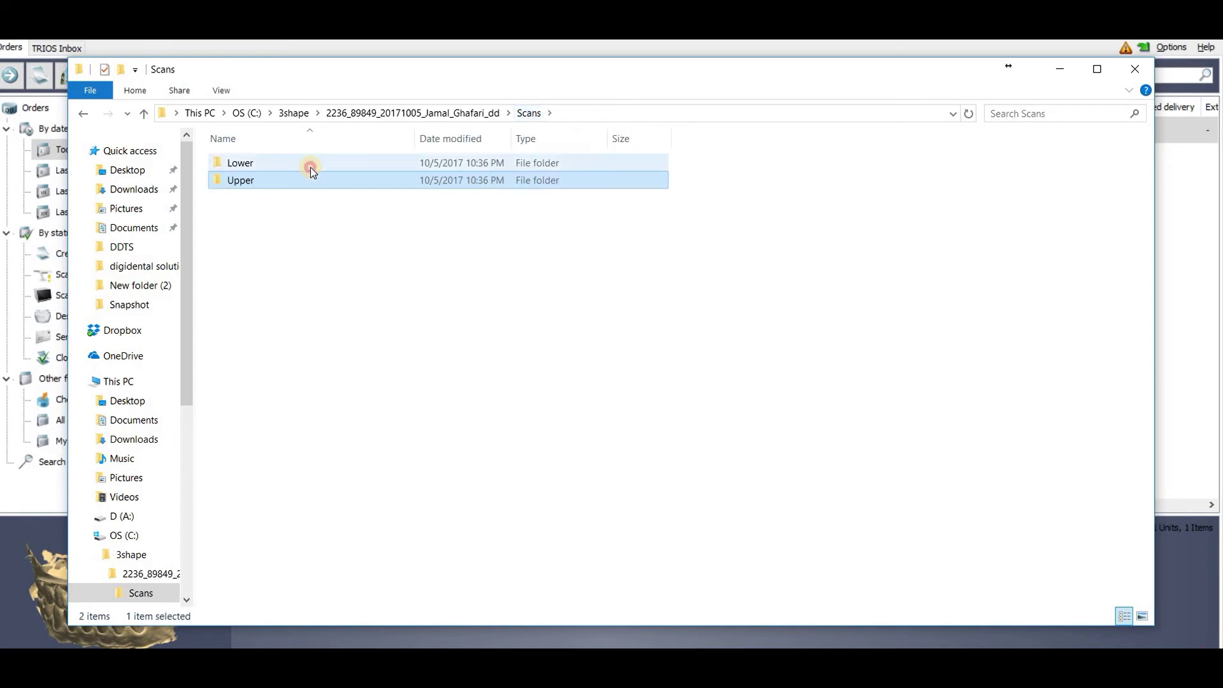
double_click(311, 167)
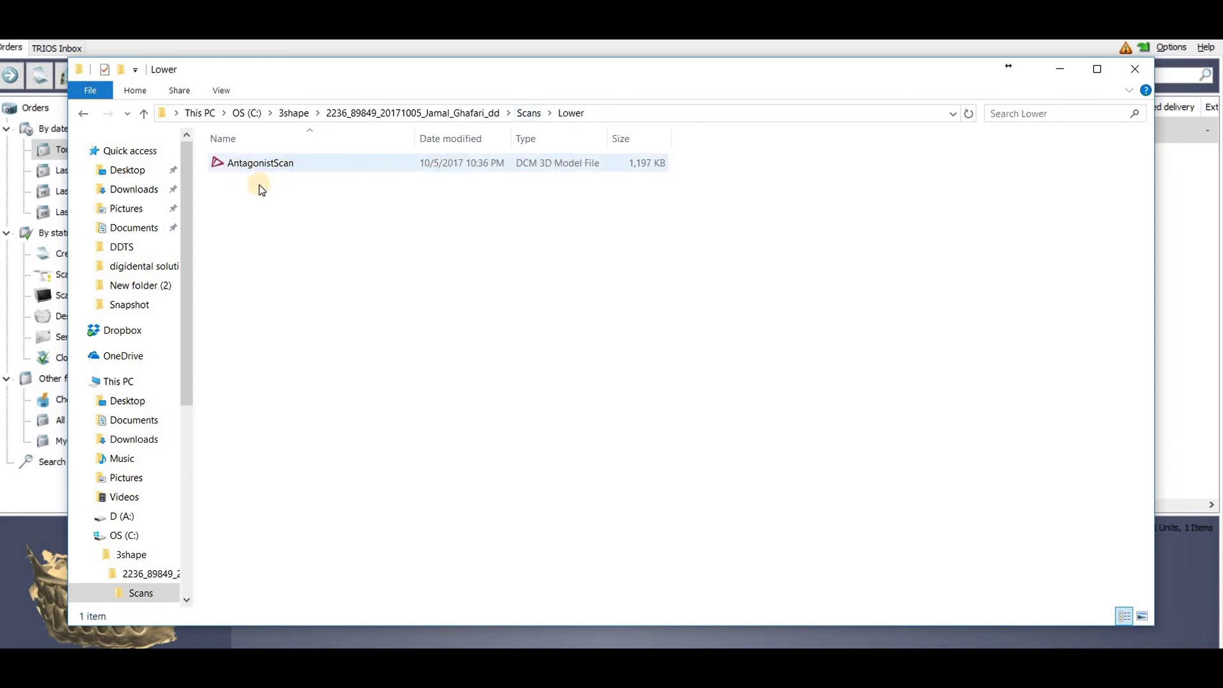
click(1131, 74)
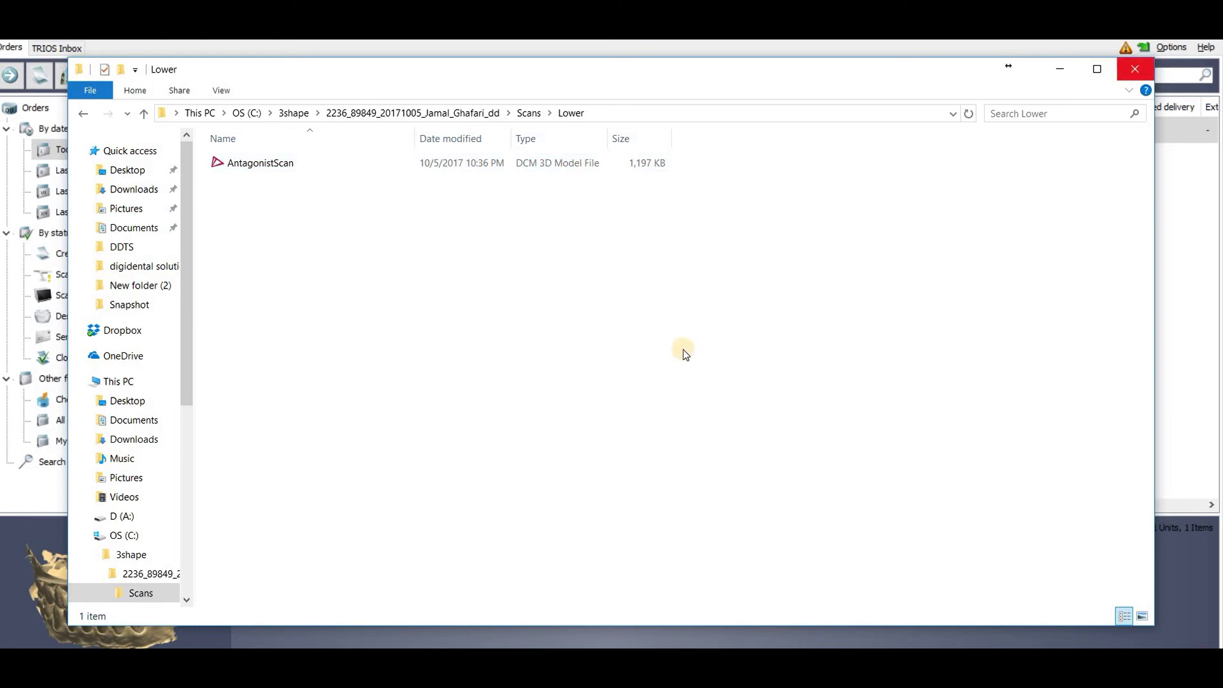